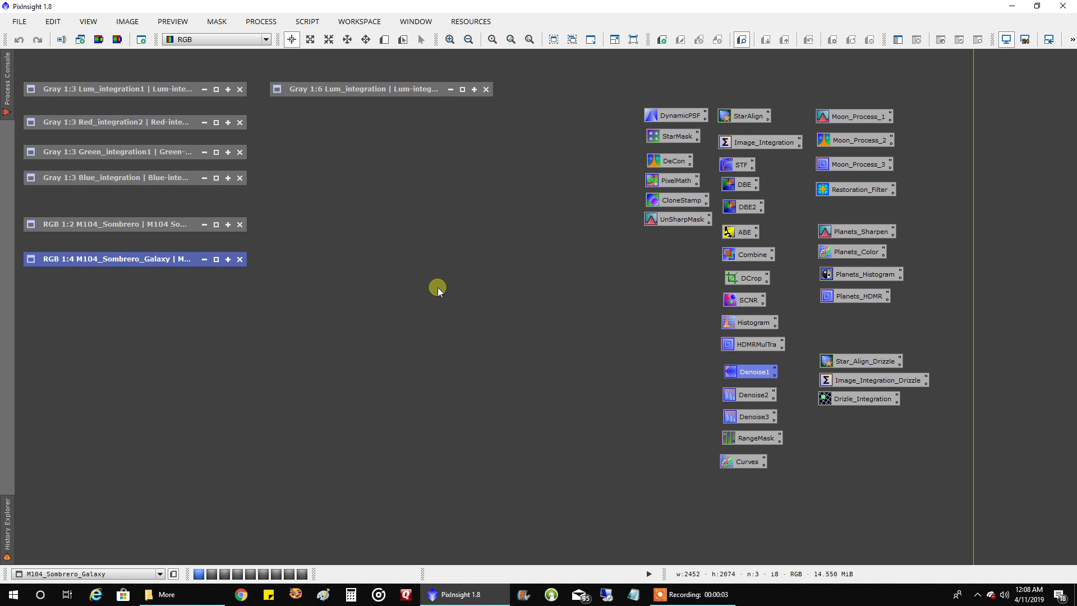
Open the uncropped Lum_integration image and move its window clear of the process icons.
double_click(365, 88)
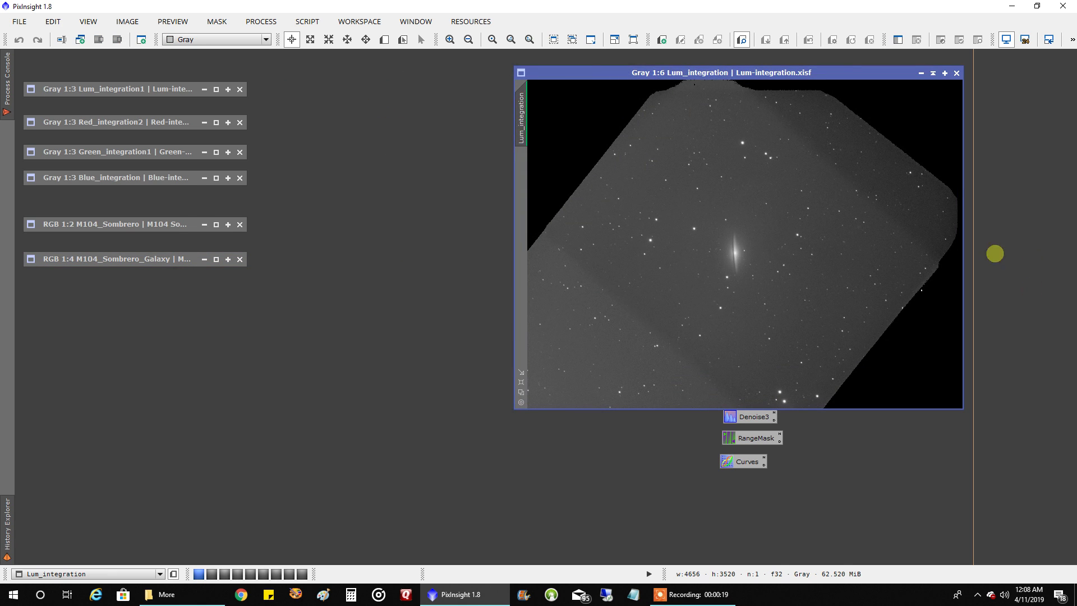
left_click_drag(852, 73, 693, 96)
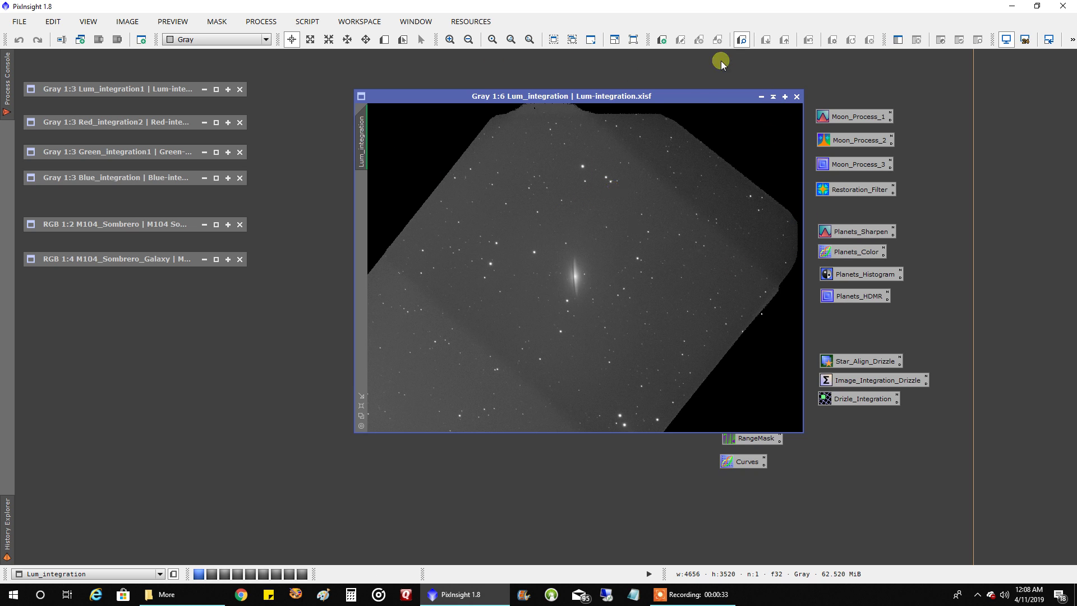
left_click_drag(697, 96, 563, 80)
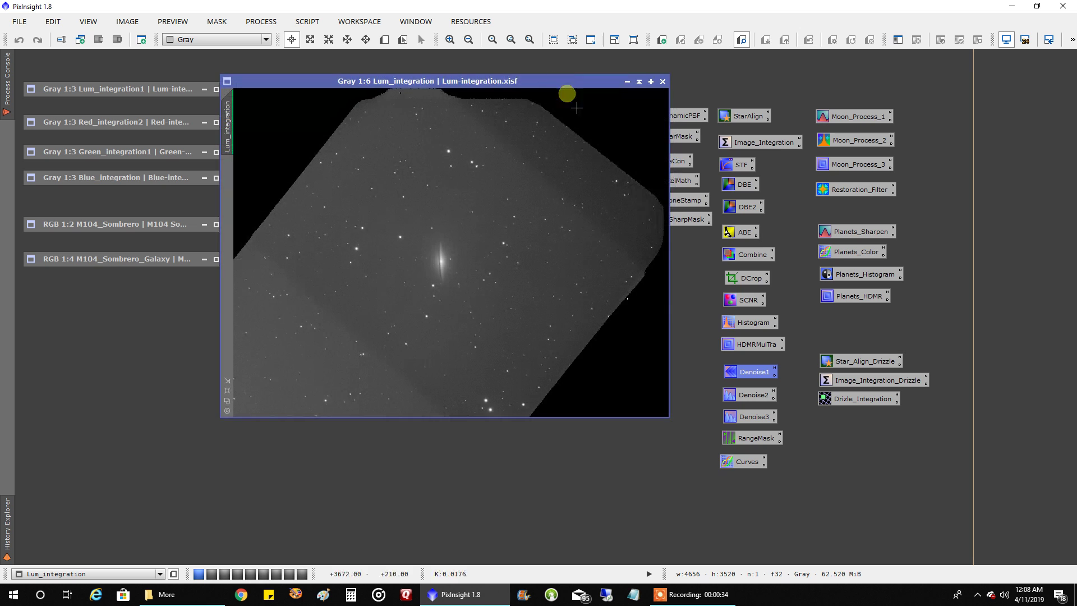
double_click(751, 279)
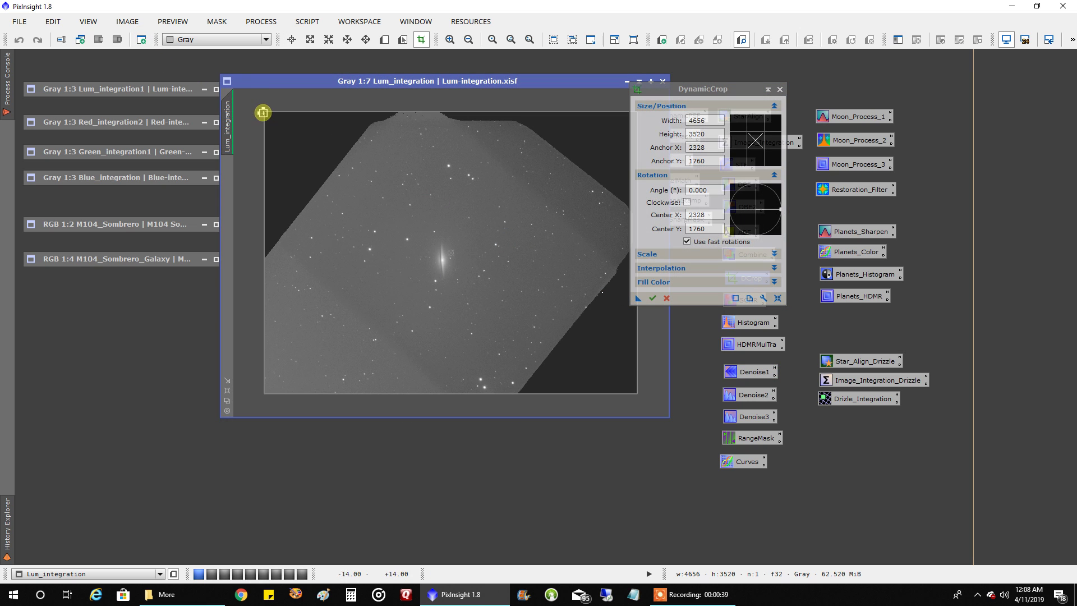
left_click_drag(264, 112, 345, 159)
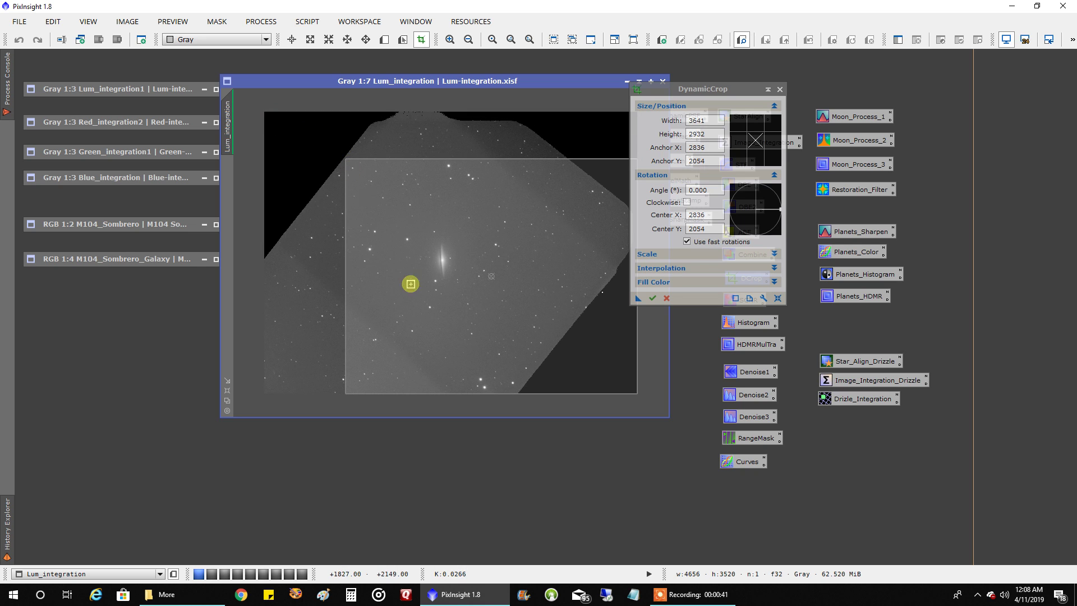
left_click_drag(637, 392, 558, 303)
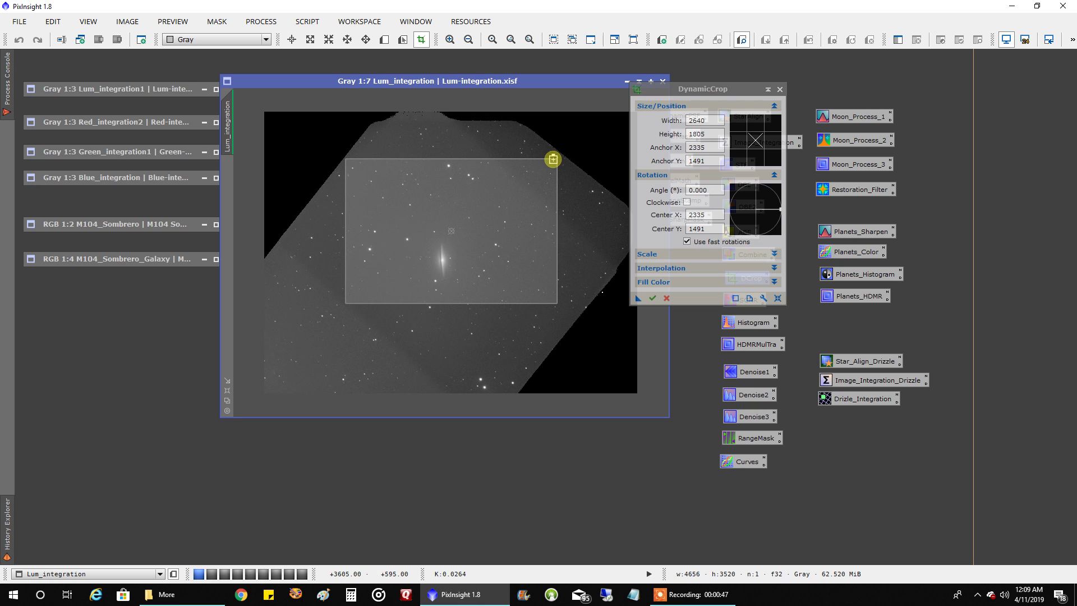
left_click_drag(556, 162, 522, 181)
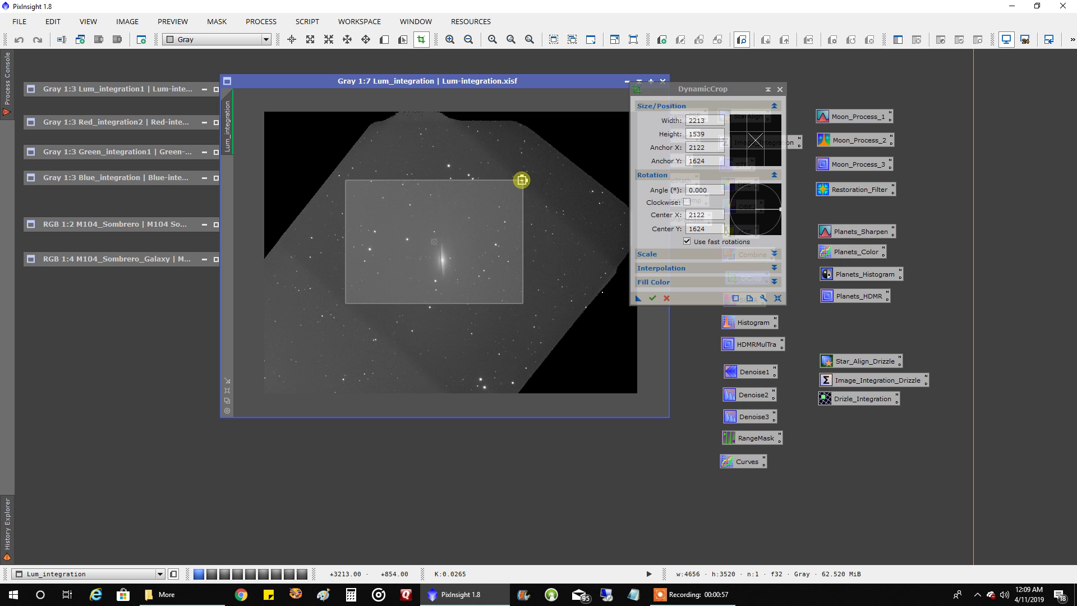
left_click_drag(521, 180, 520, 183)
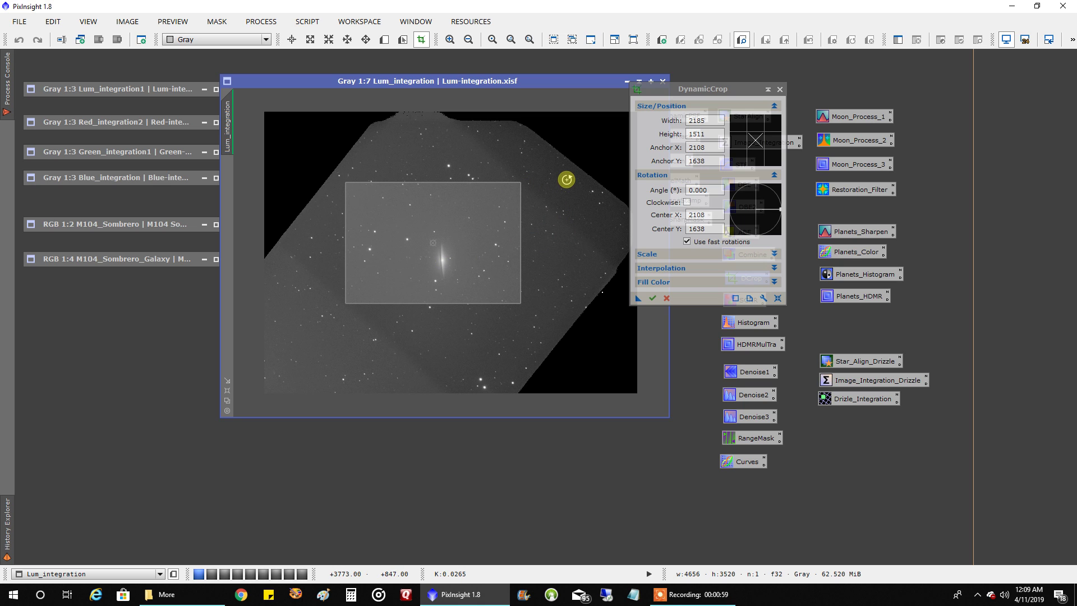
left_click(780, 89)
left_click(780, 90)
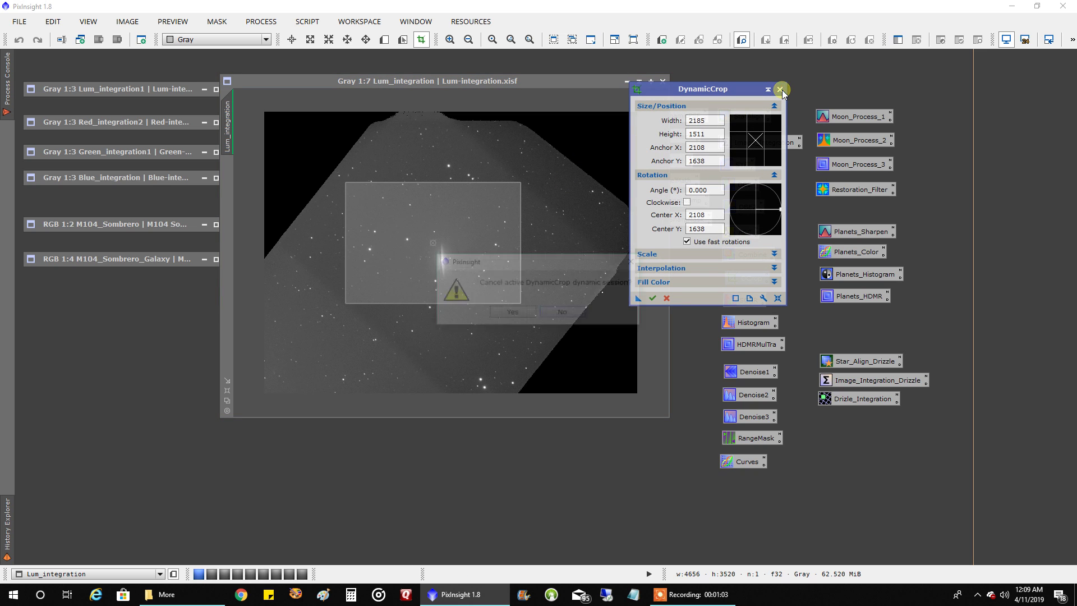
left_click(498, 310)
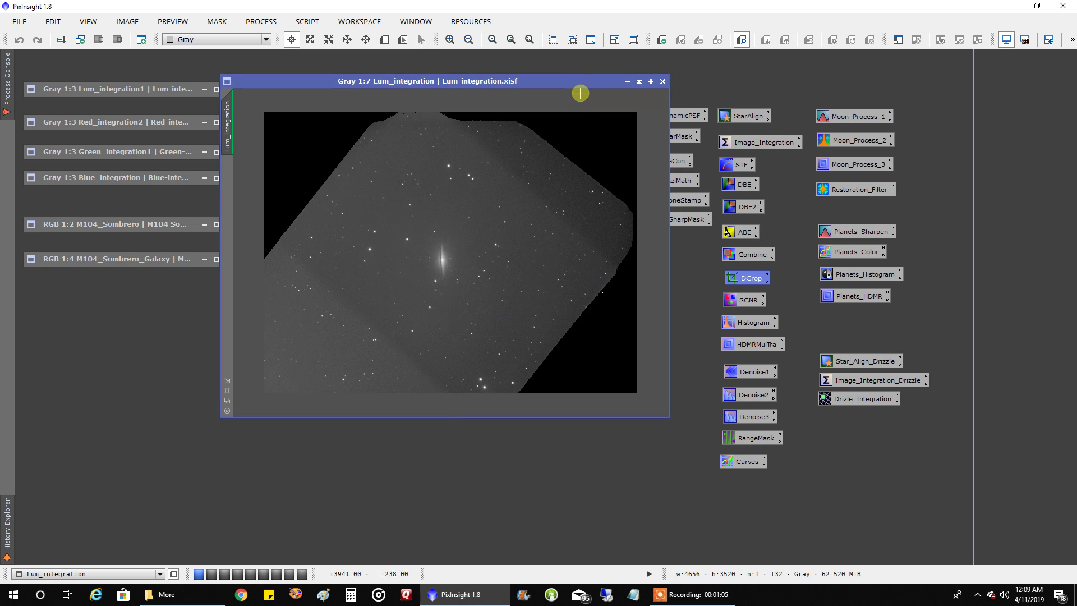
Move the uncropped Lum_integration window aside and collapse it back to an icon.
left_click_drag(580, 80, 659, 68)
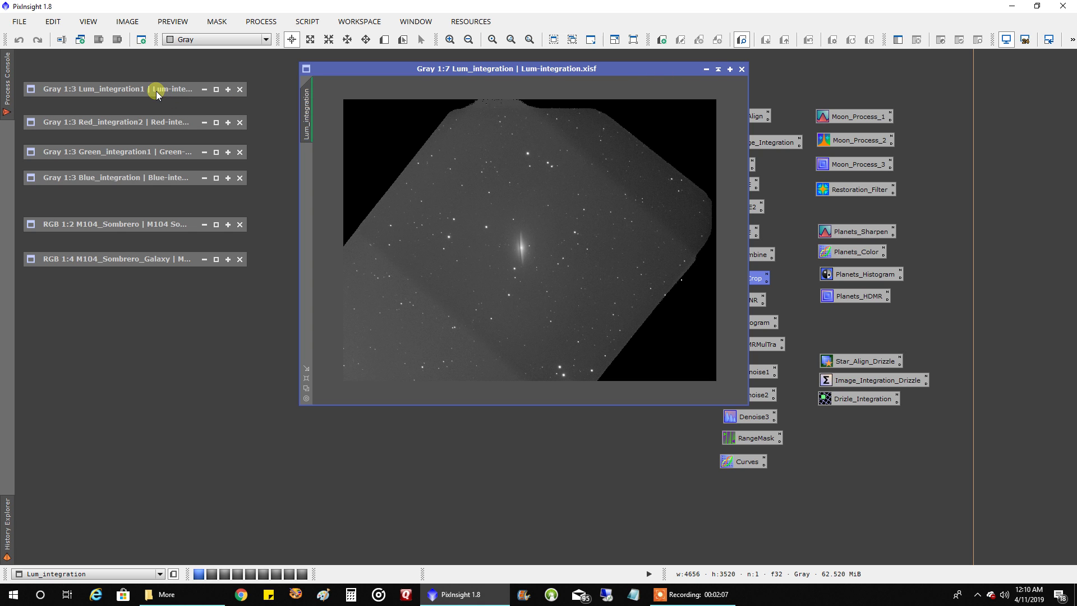
left_click(718, 69)
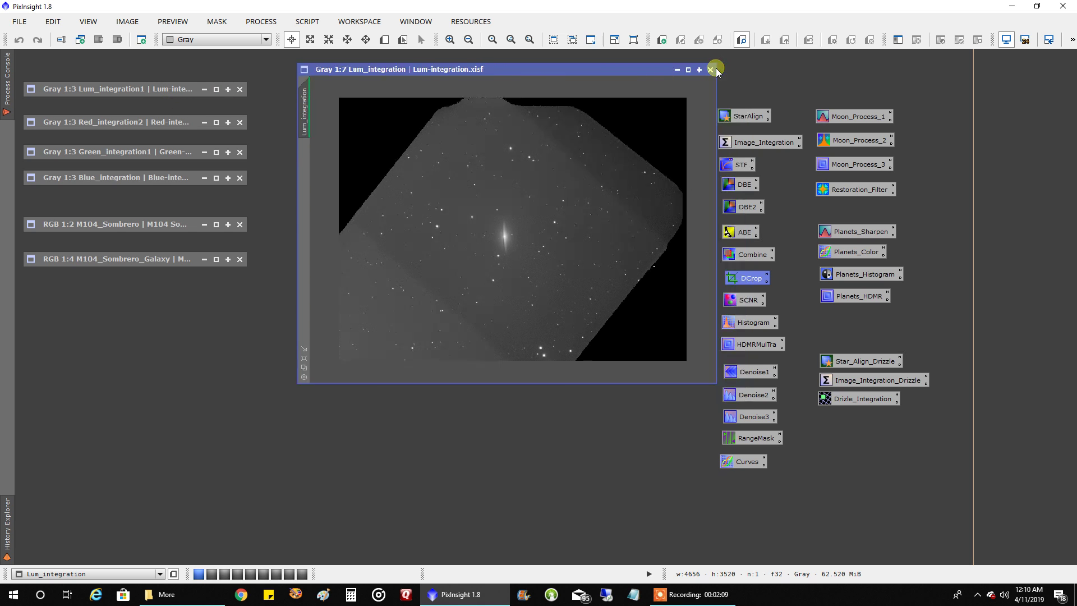
left_click(716, 69)
Open the cropped Lum_integration1, Red_integration2, Green_integration1 and Blue_integration images and spread their windows across the workspace.
double_click(120, 89)
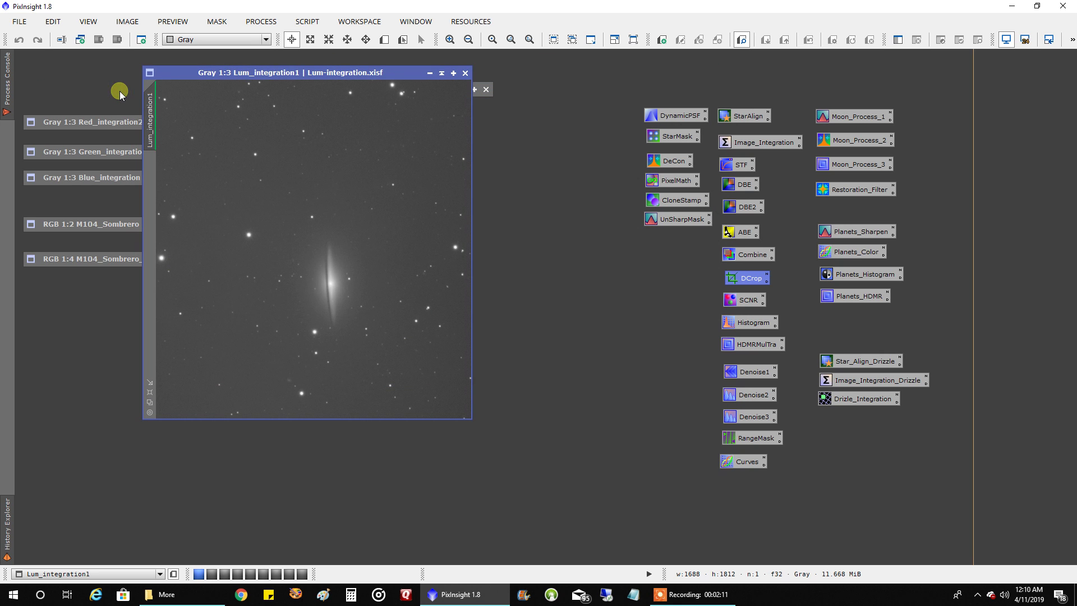
left_click_drag(326, 70, 819, 75)
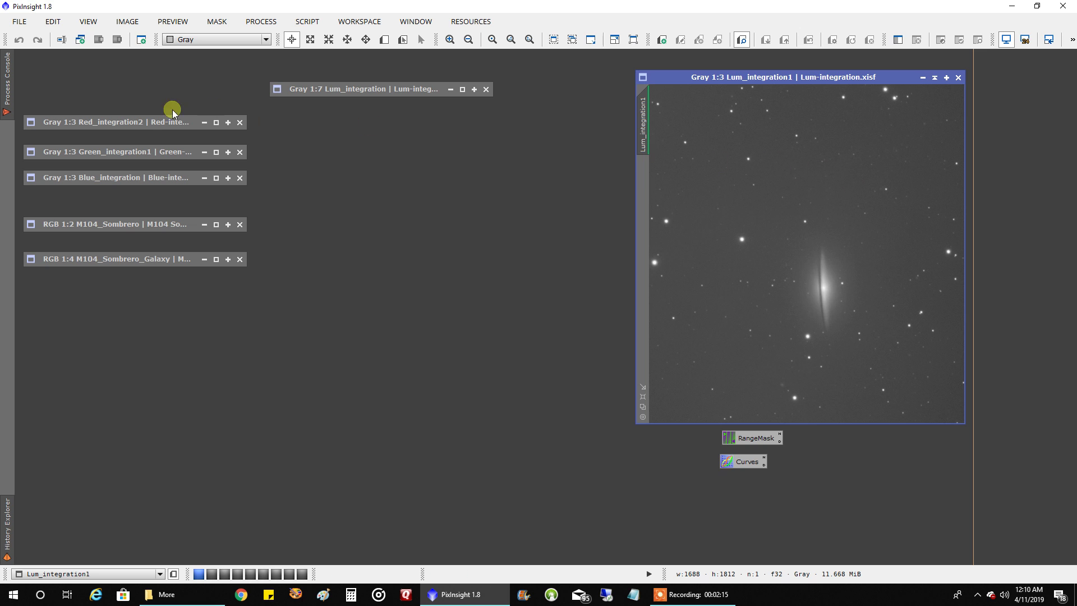
double_click(143, 122)
left_click_drag(199, 125, 577, 145)
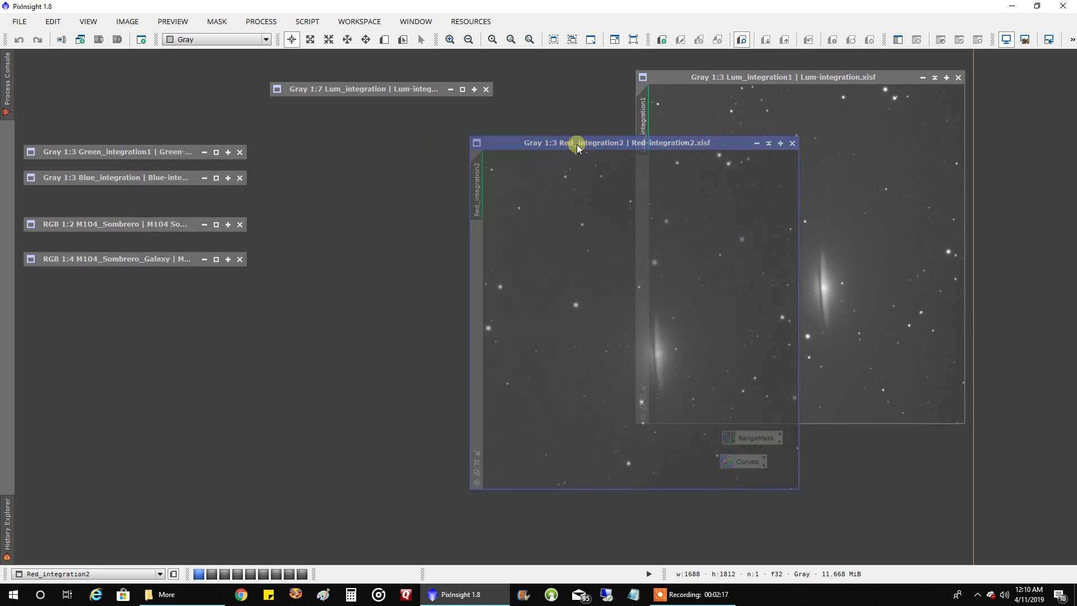
double_click(144, 156)
left_click_drag(180, 97, 825, 106)
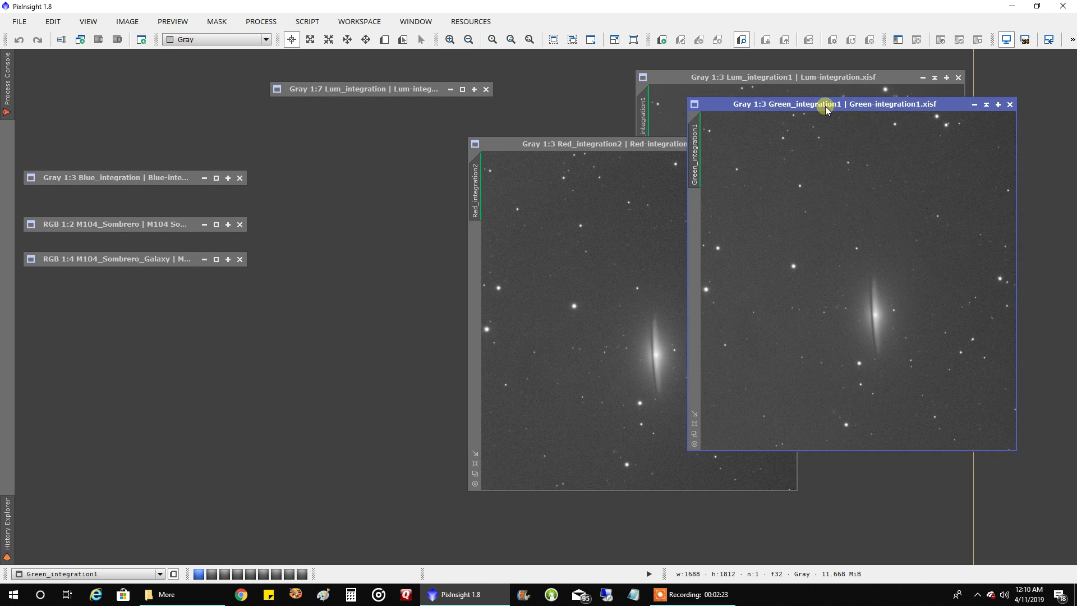
double_click(140, 175)
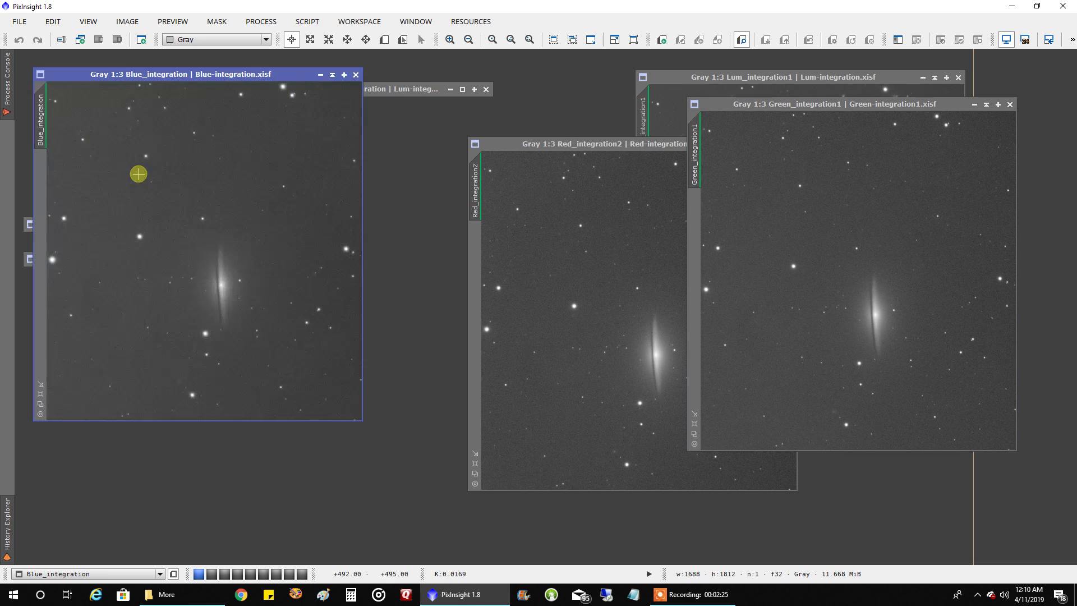
left_click_drag(208, 78, 360, 97)
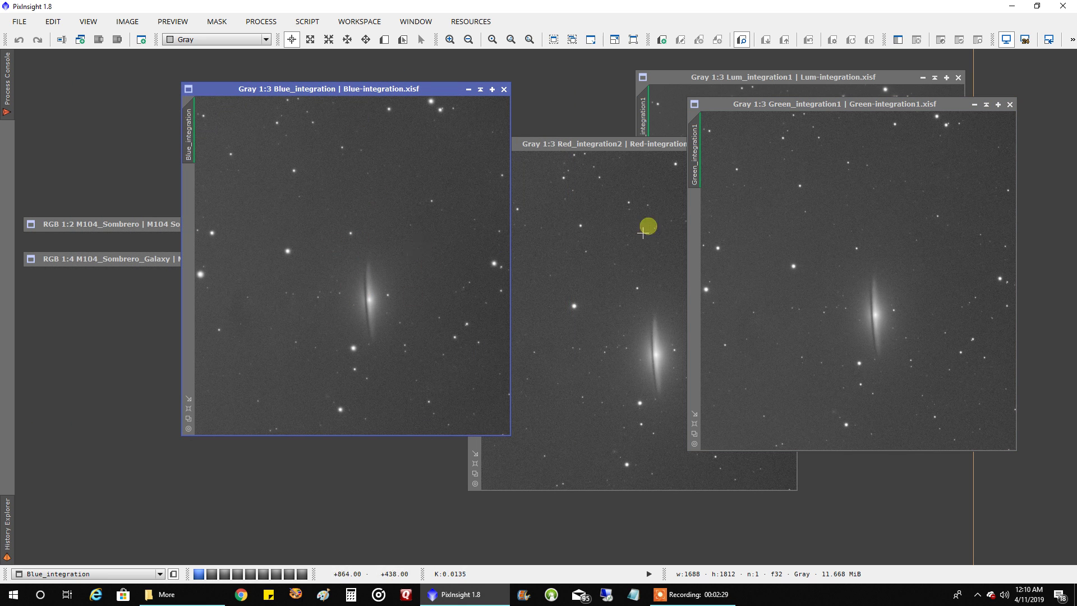
Collapse the blue, green, red and cropped luminance image windows back to icons.
left_click(481, 89)
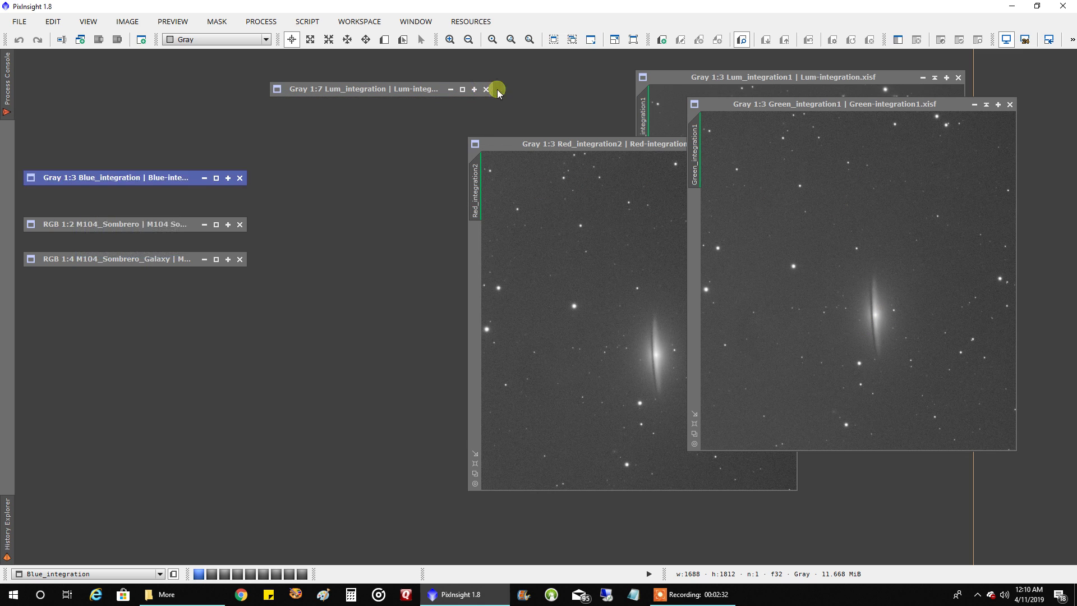
left_click(985, 104)
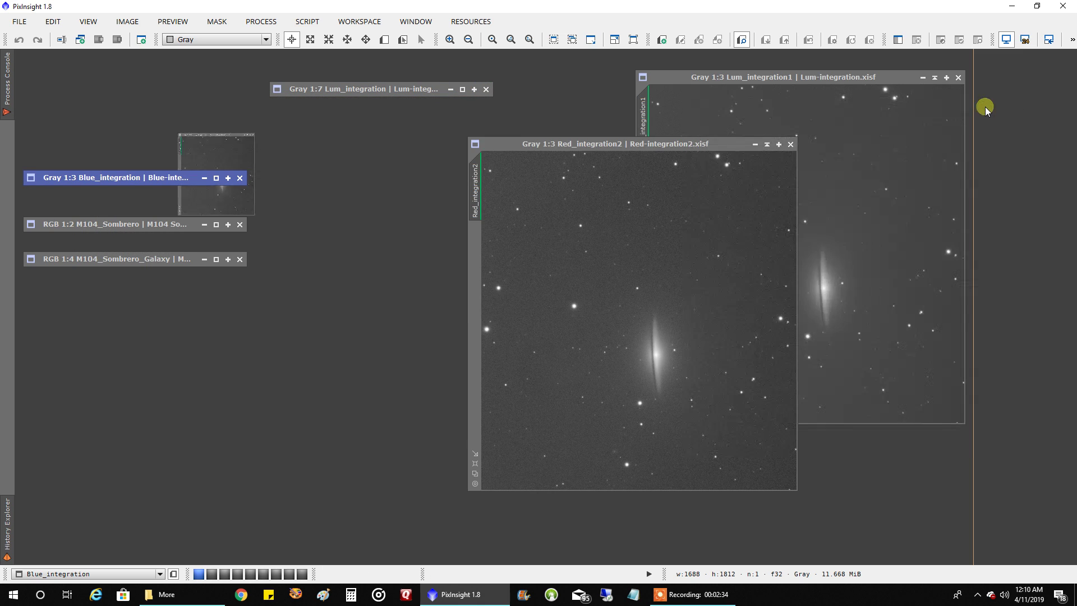
left_click(767, 144)
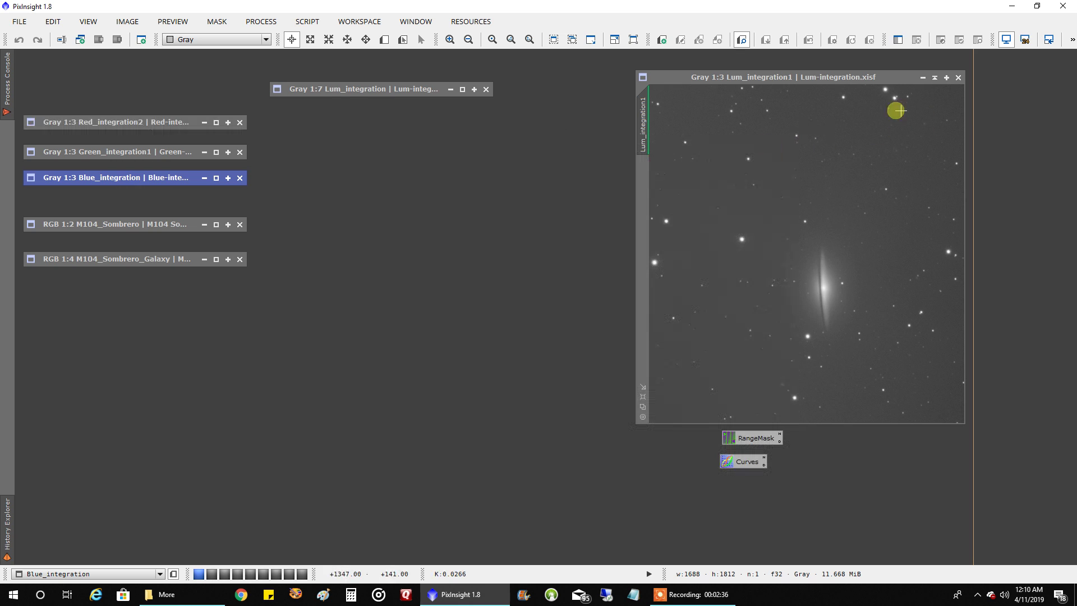
left_click(934, 78)
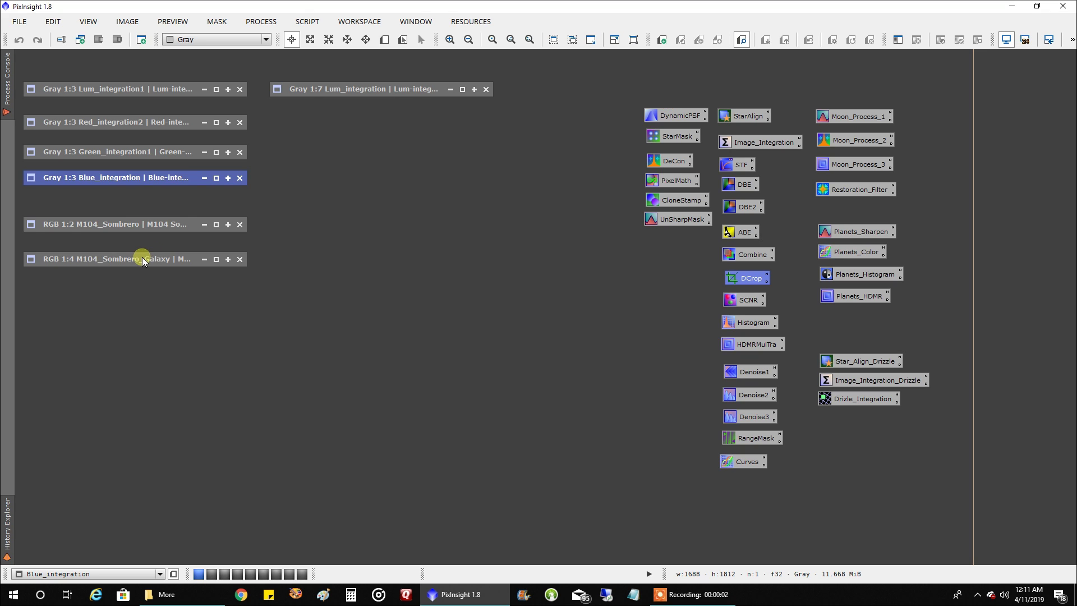
Open the M104_Sombrero_Galaxy image, enlarge its view to 1:3 and place the window in the right half of the workspace.
double_click(143, 260)
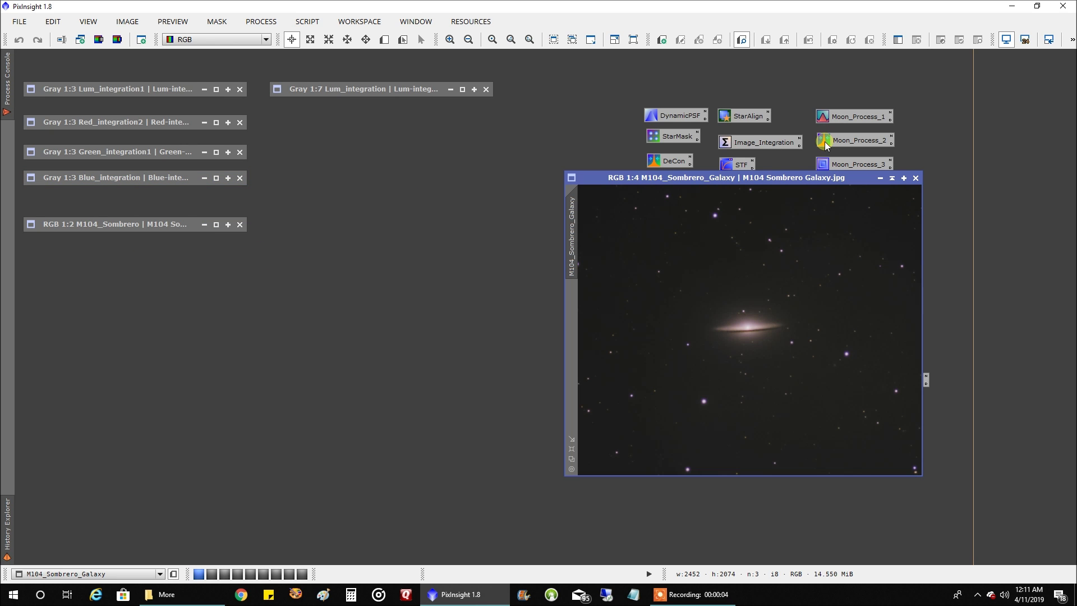
left_click_drag(805, 177, 821, 107)
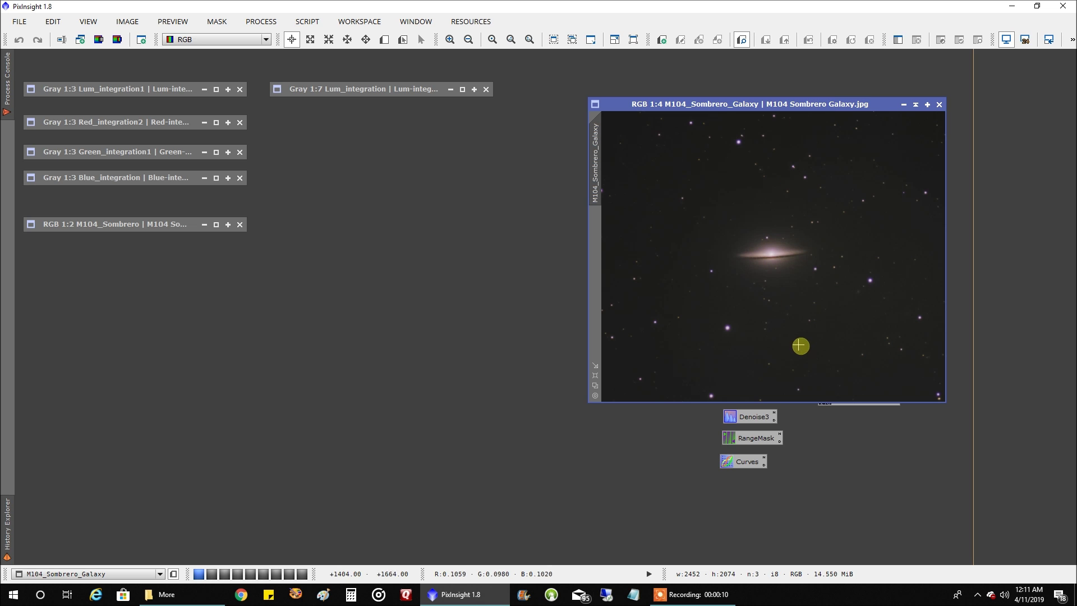
left_click(595, 375)
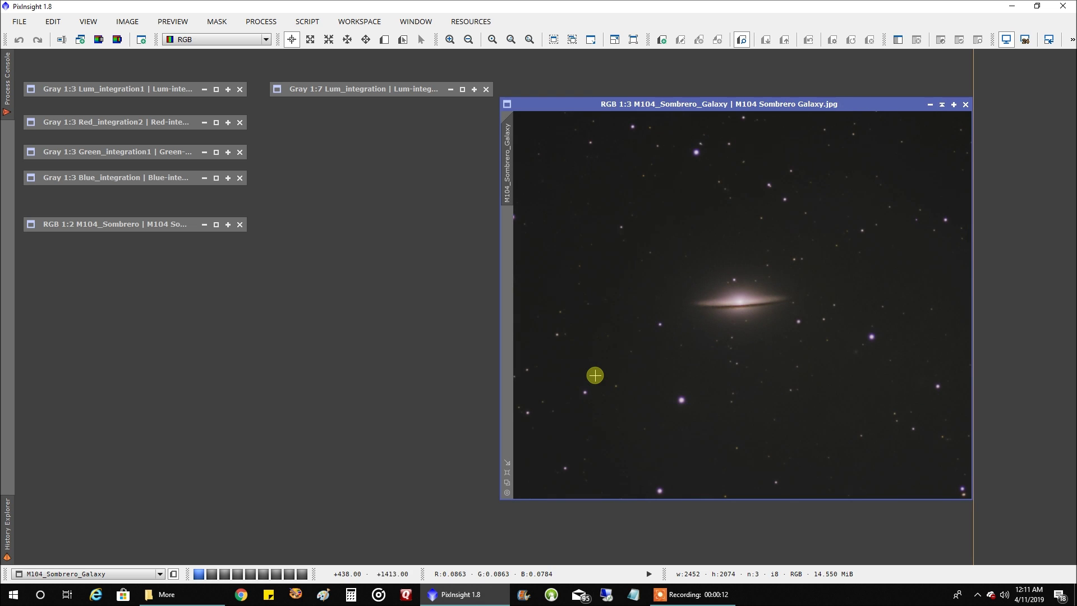
left_click_drag(763, 104, 813, 81)
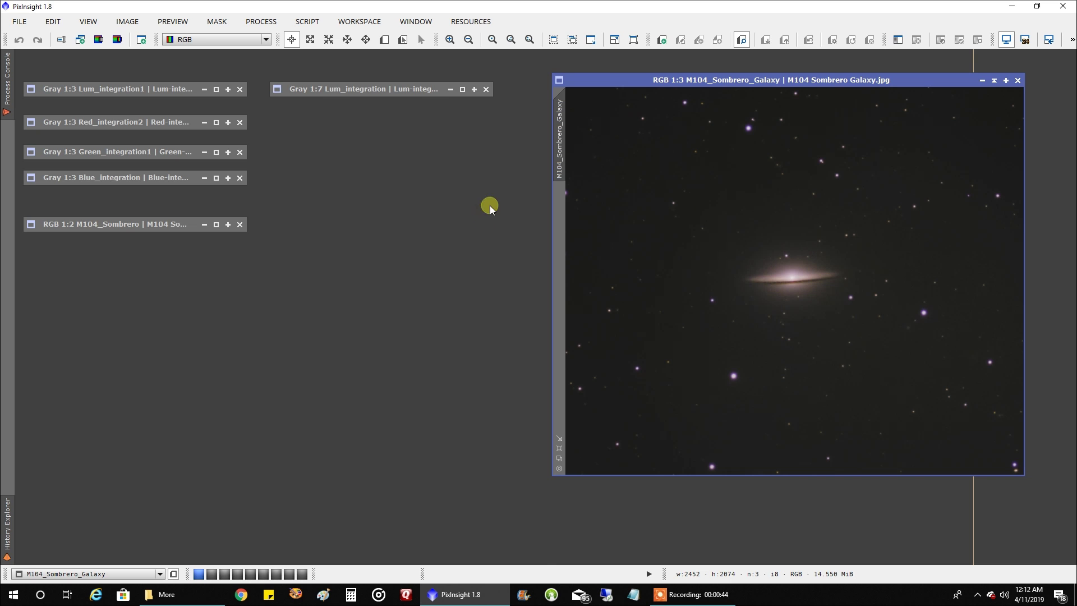
Open the M104_Sombrero image beside M104_Sombrero_Galaxy and enlarge its window until the two windows meet.
double_click(90, 225)
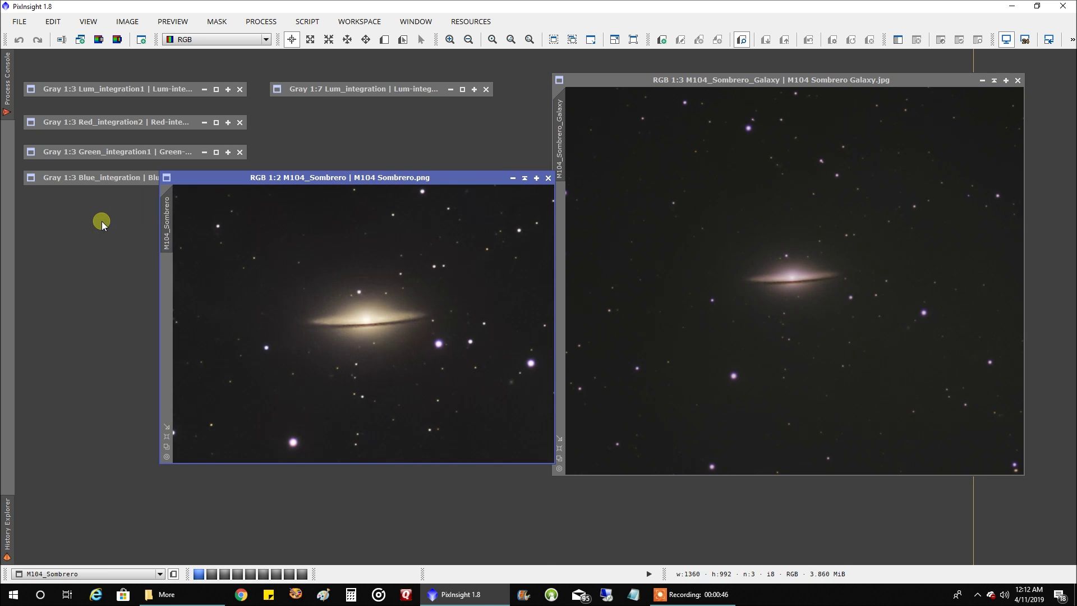
left_click_drag(361, 183, 228, 82)
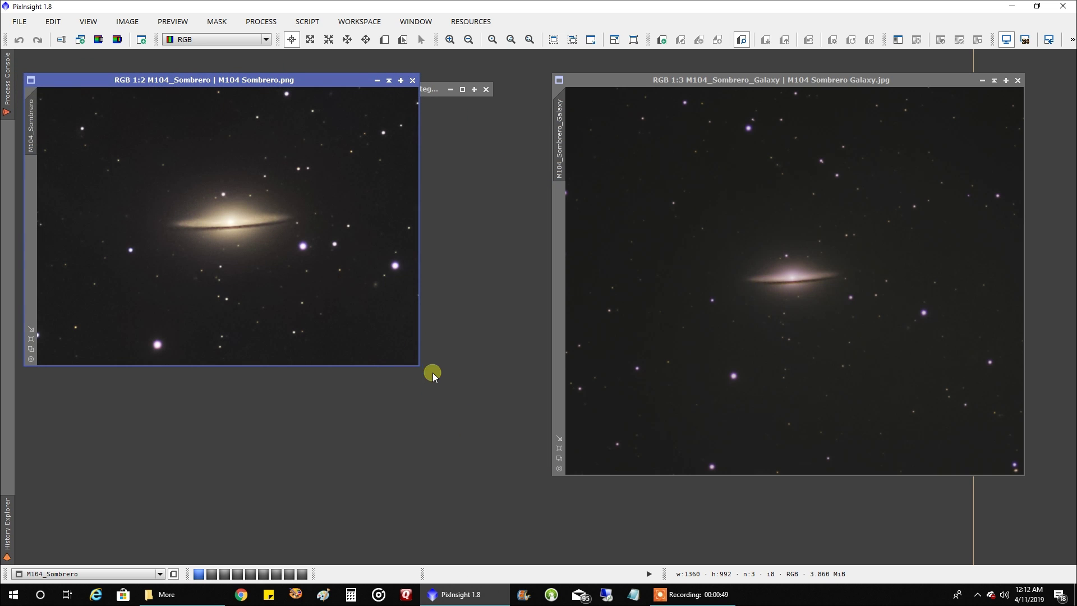
left_click_drag(420, 364, 555, 464)
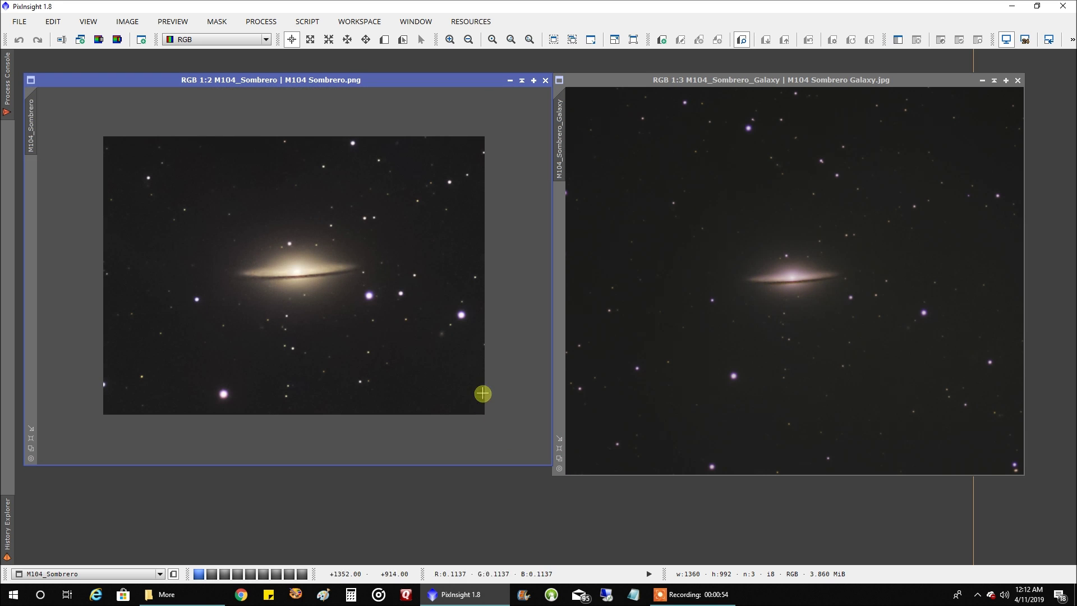
Compare the galaxy in both Sombrero images at 1:1 zoom, leaving a gap between the two windows.
scroll(428, 354, "up", 1)
left_click(756, 311)
scroll(756, 311, "up", 2)
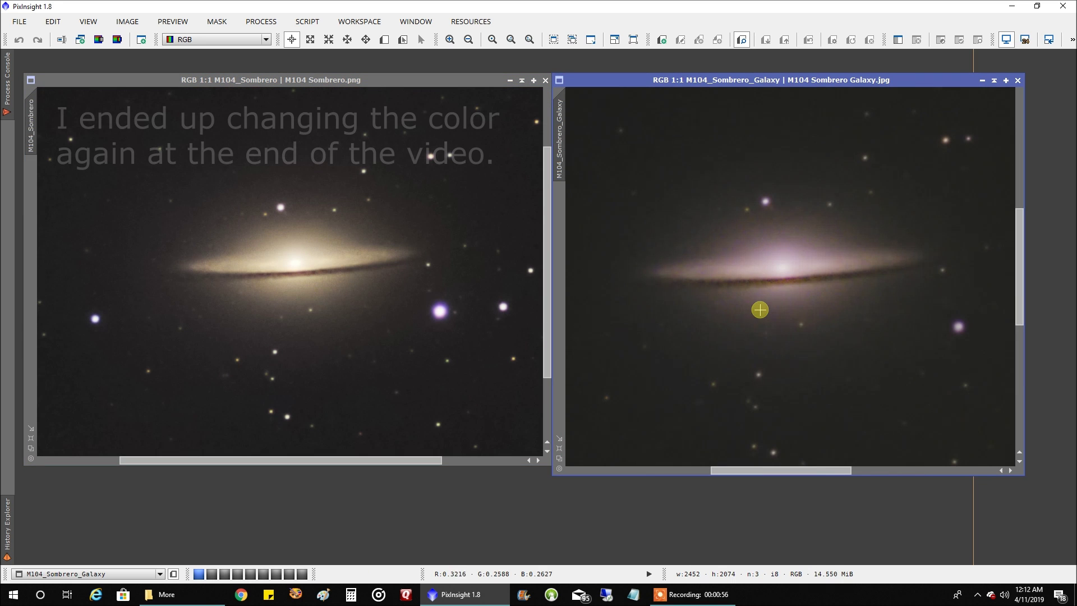
left_click_drag(1019, 269, 1016, 279)
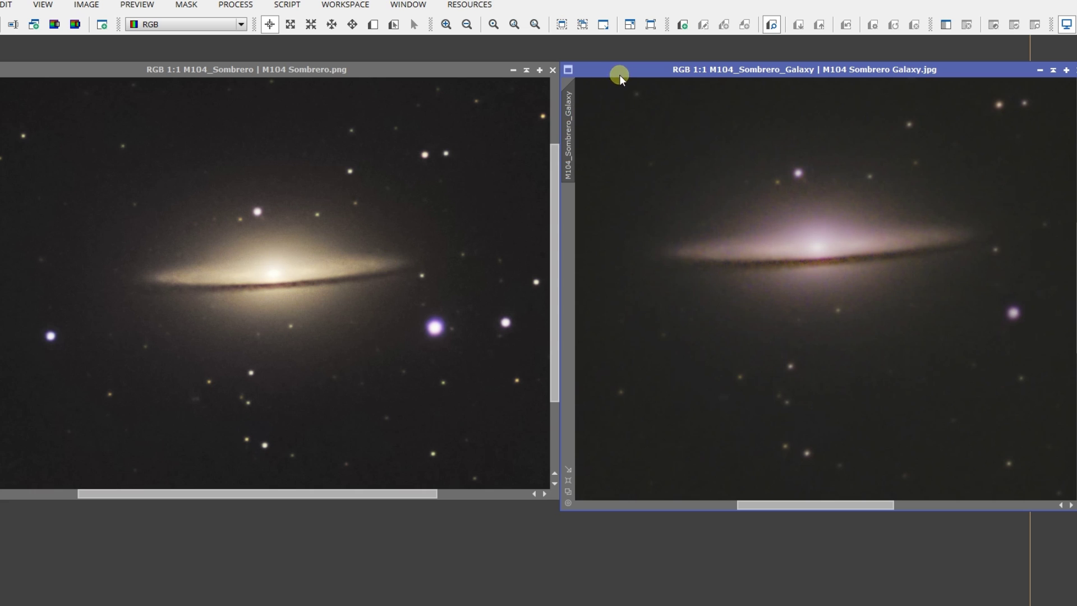
left_click_drag(617, 76, 645, 79)
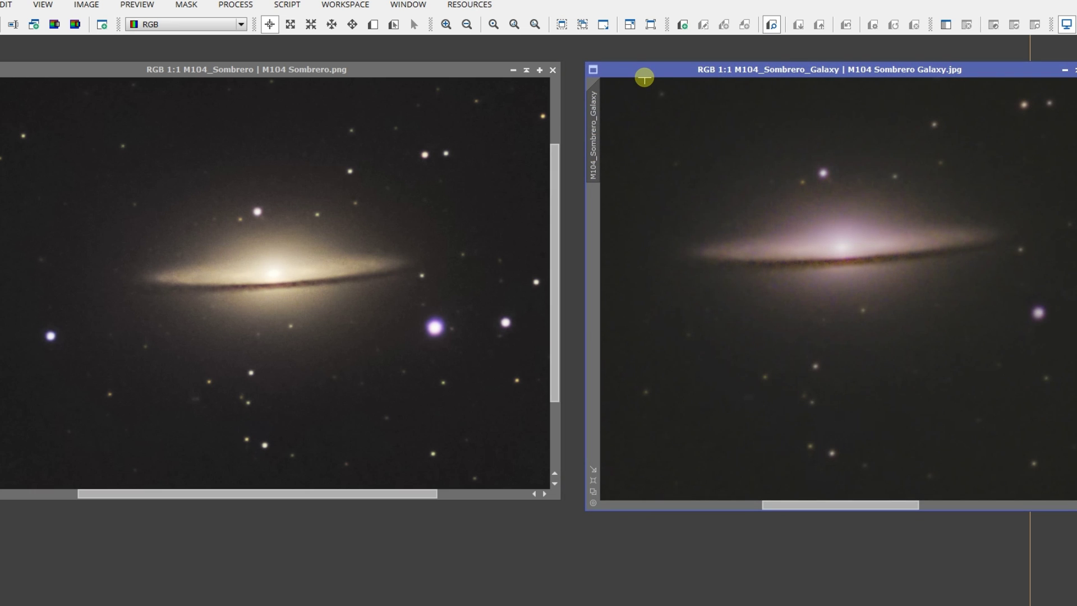